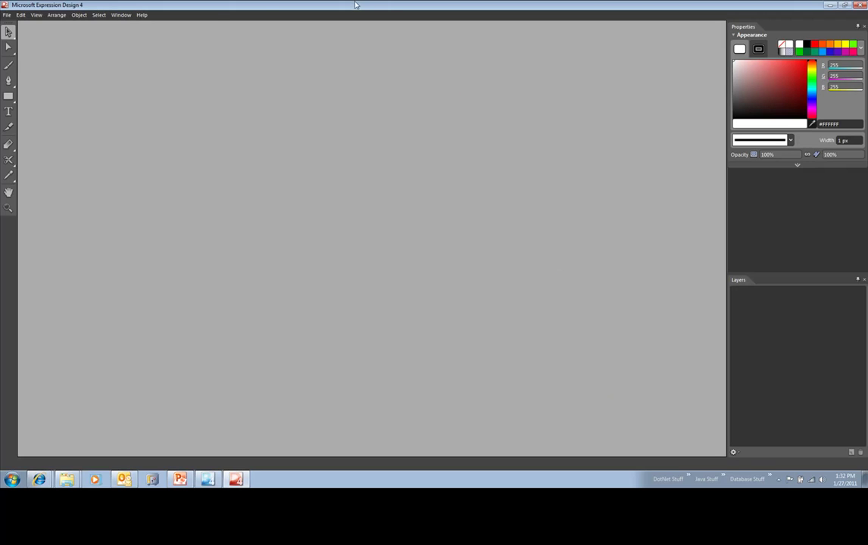
Open bear_paper.design from the Help samples folder, then close the samples window
left_click(140, 15)
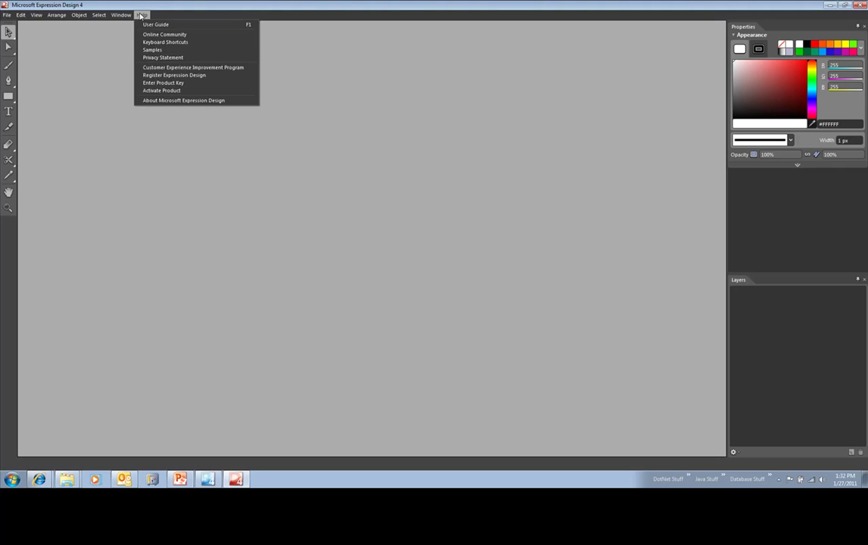
left_click(162, 50)
left_click_drag(324, 85, 530, 74)
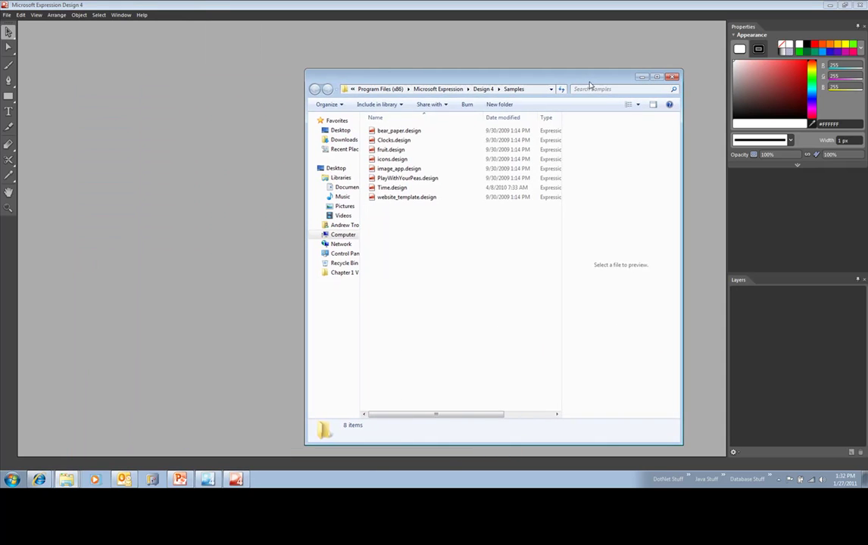
left_click(427, 132)
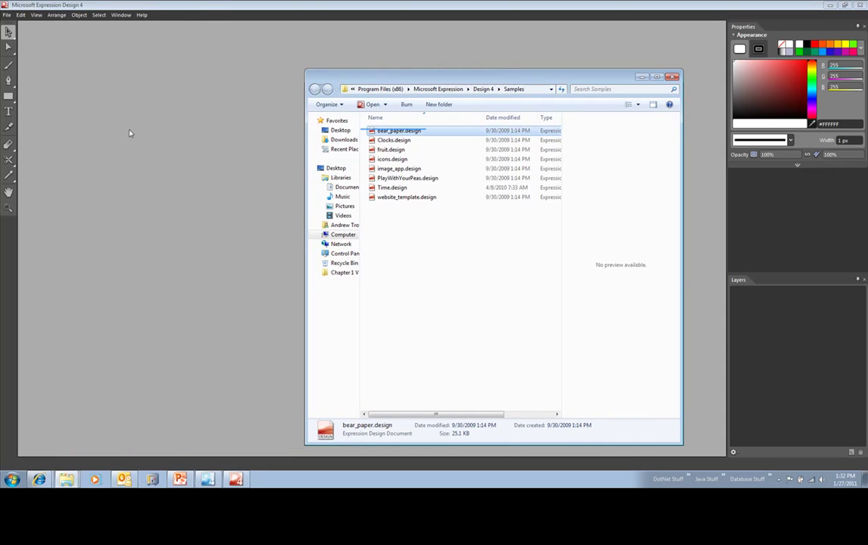
double_click(372, 132)
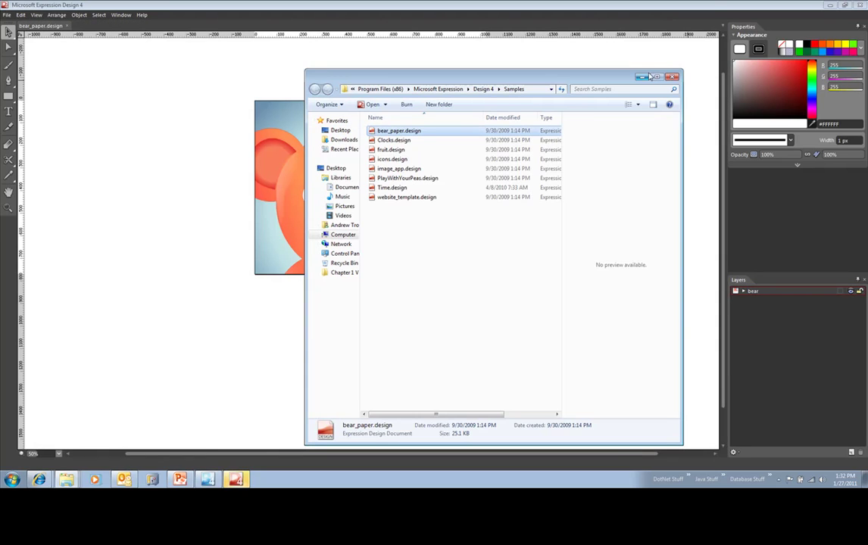
left_click(671, 78)
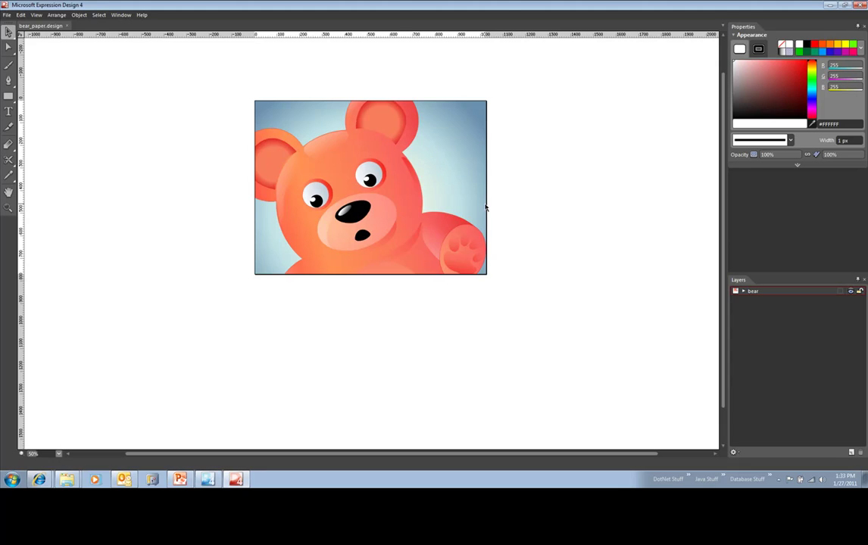
Undo an accidental rotation and scale the bear group down to fit inside the blue rectangle
left_click(369, 182)
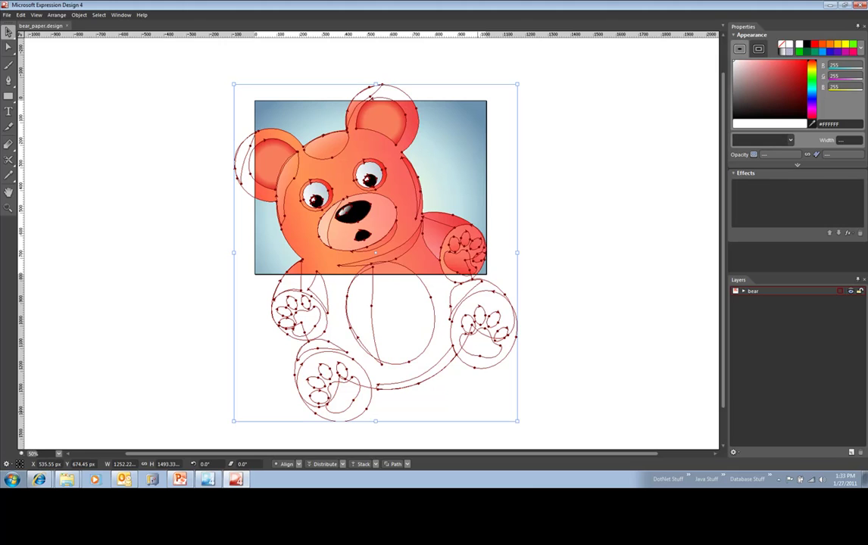
left_click_drag(513, 419, 424, 257)
key("ctrl+z")
left_click_drag(355, 227, 458, 262)
mouse_move(374, 208)
left_mouse_down()
mouse_move(382, 212)
mouse_move(374, 208)
left_mouse_up()
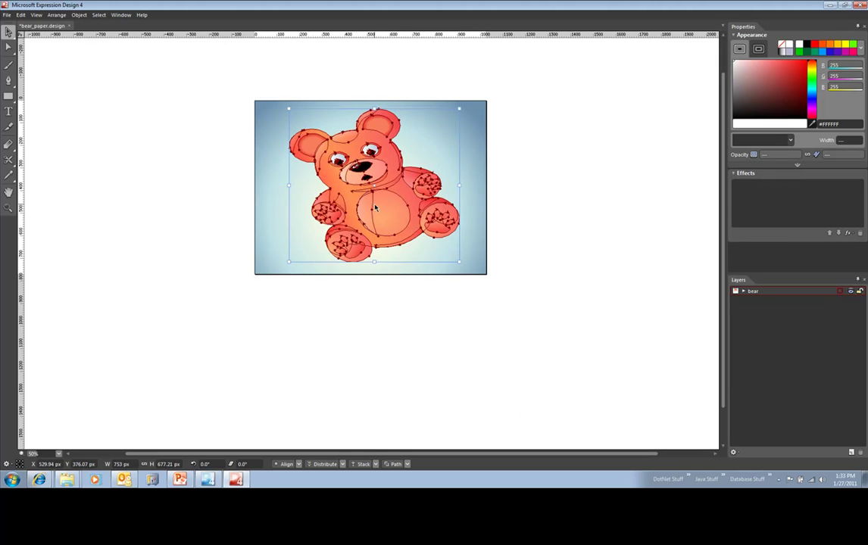
left_click(585, 263)
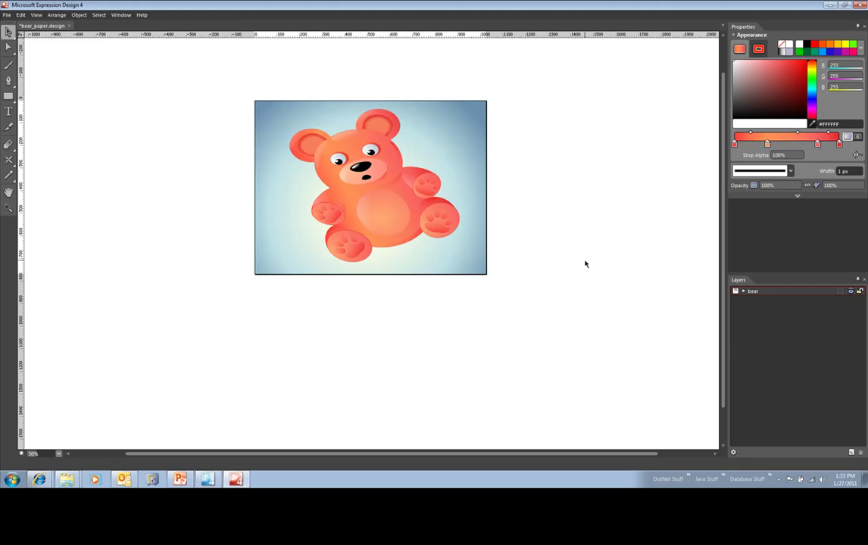
left_click(6, 15)
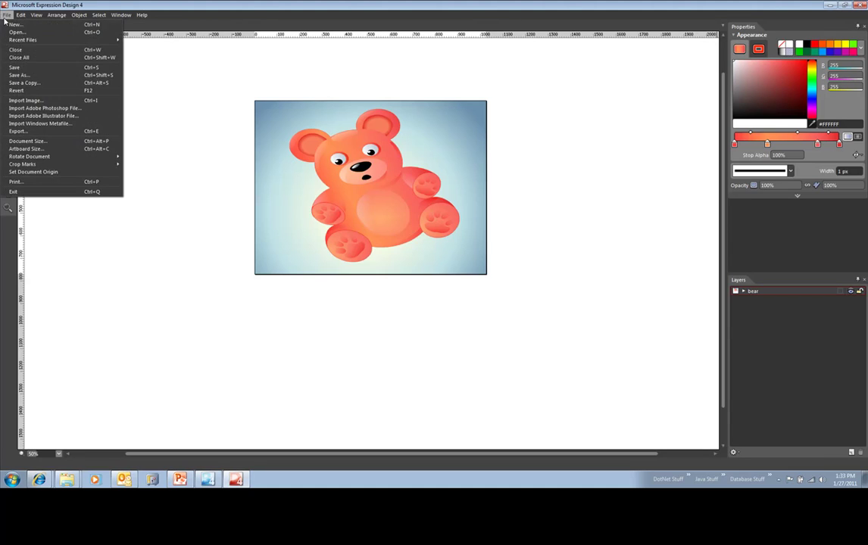
Cancel an image import, then set the Export format to XAML Silverlight 4 / WPF Canvas
left_click(50, 101)
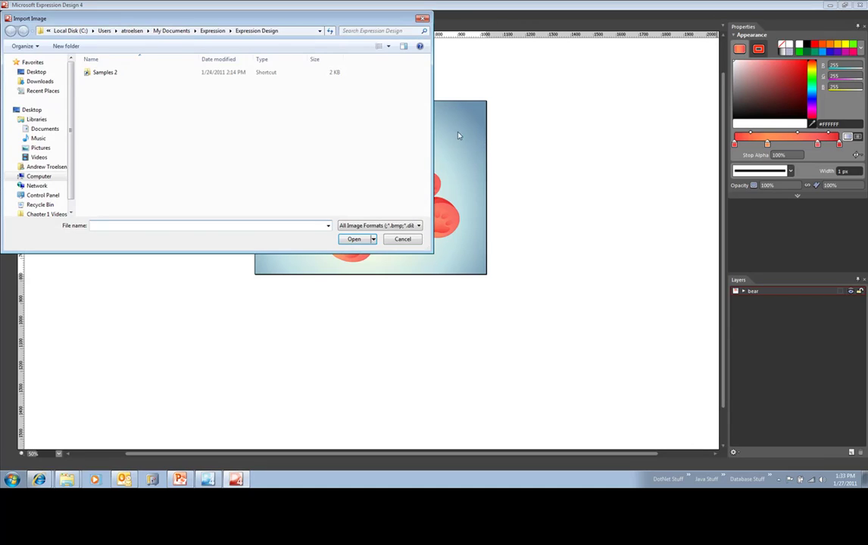
left_click(404, 241)
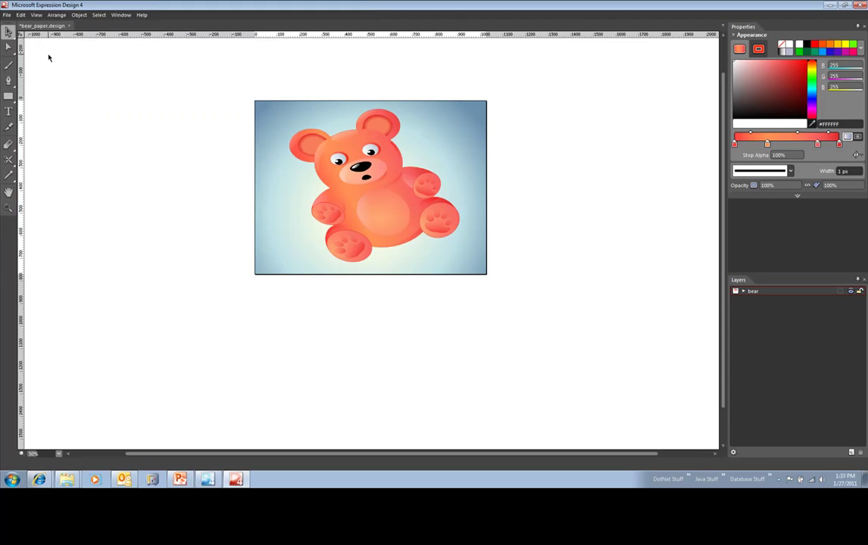
left_click(6, 16)
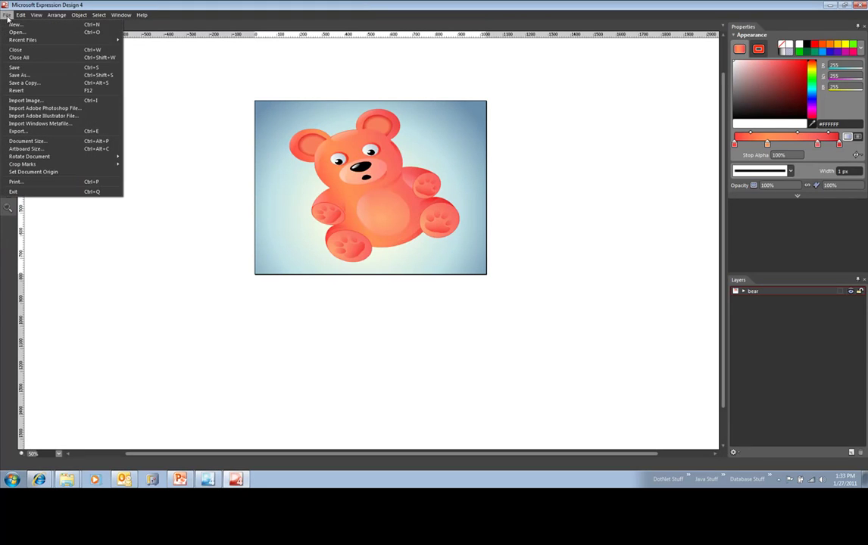
left_click(46, 131)
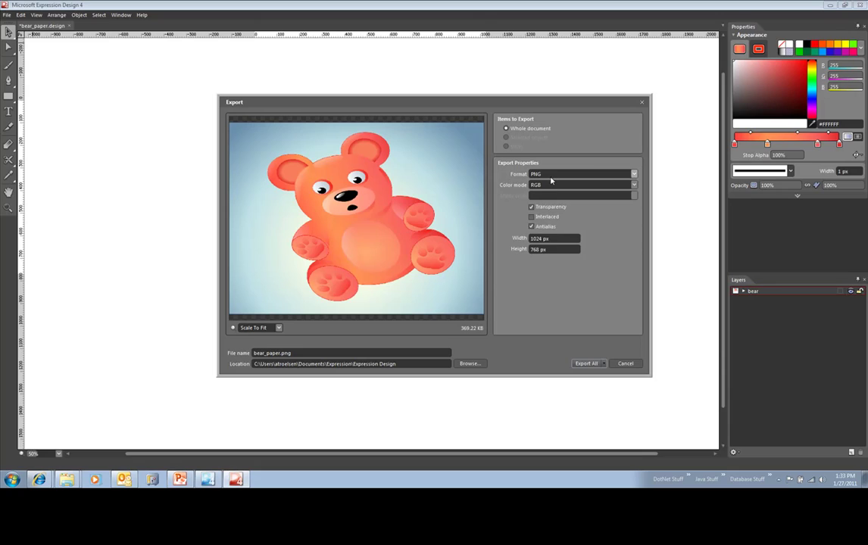
left_click(560, 174)
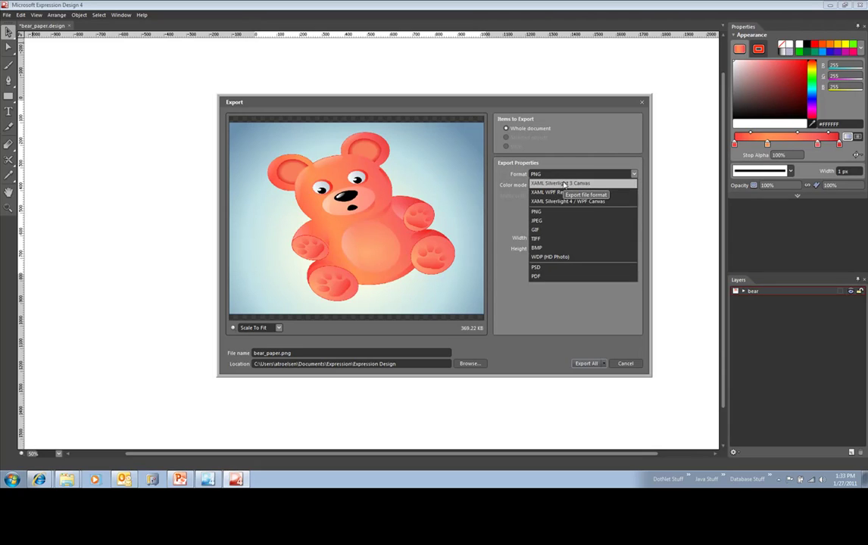
key("Down")
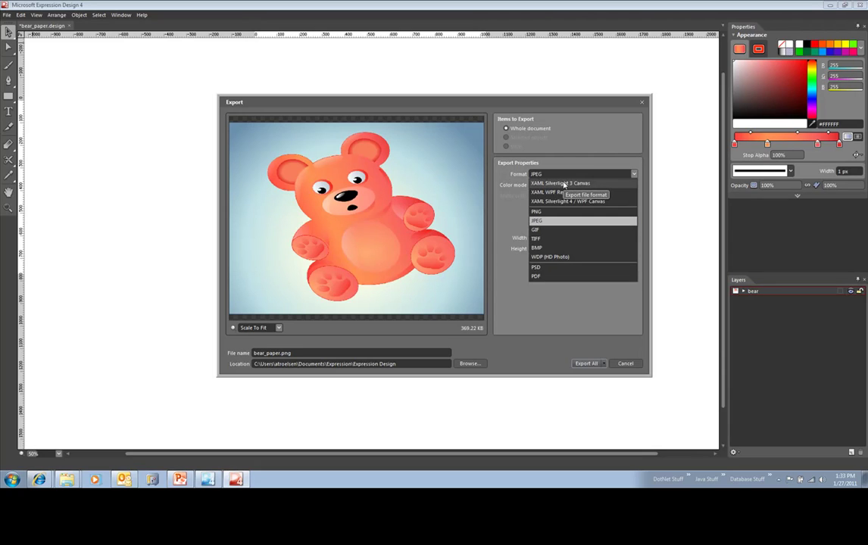
key("Up")
key("Up")
key("Up")
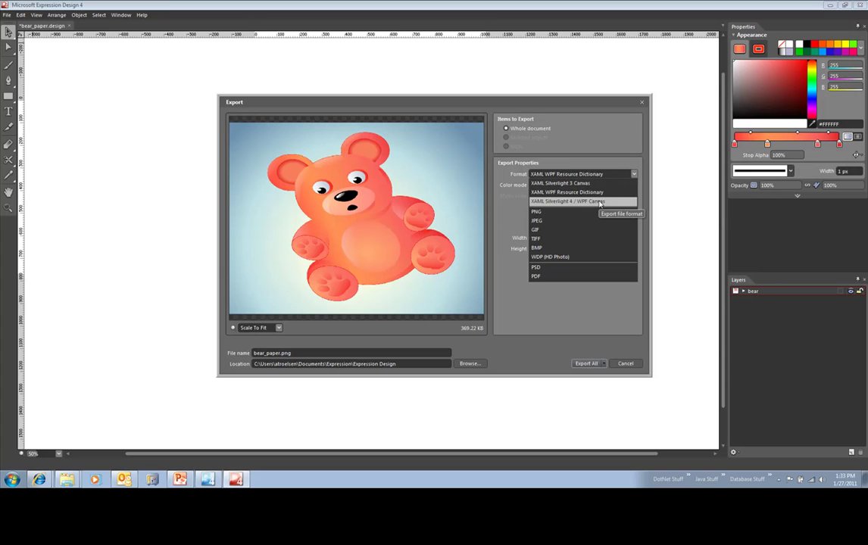
left_click(598, 201)
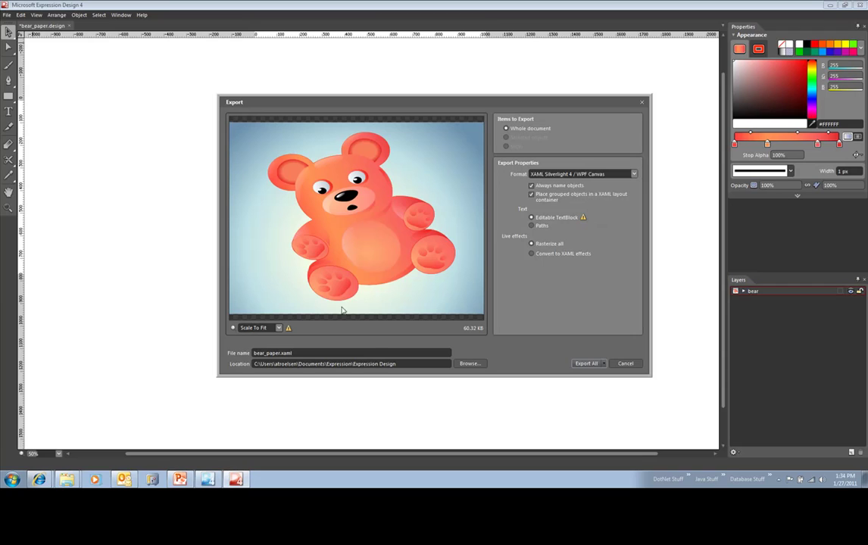
Export bear_paper.xaml to the Desktop, then quit Expression Design without saving changes
left_click(468, 363)
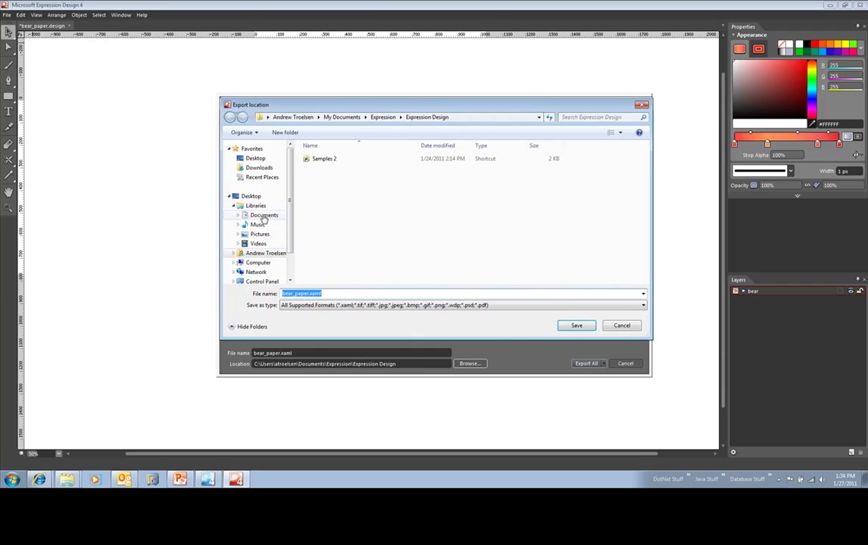
left_click(255, 157)
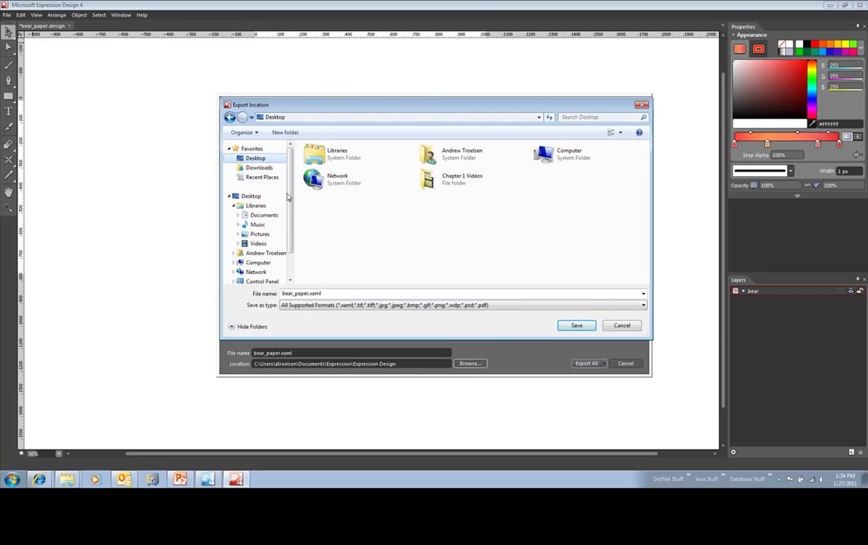
left_click(578, 326)
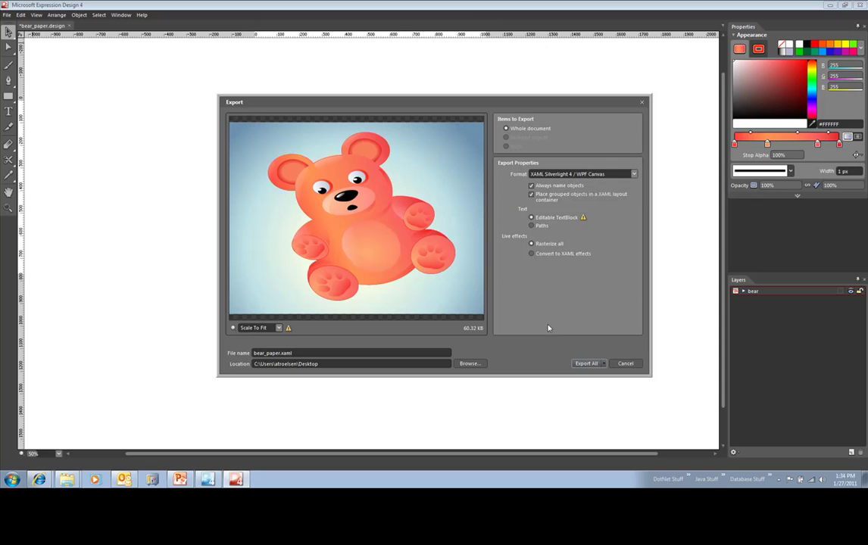
left_click(585, 364)
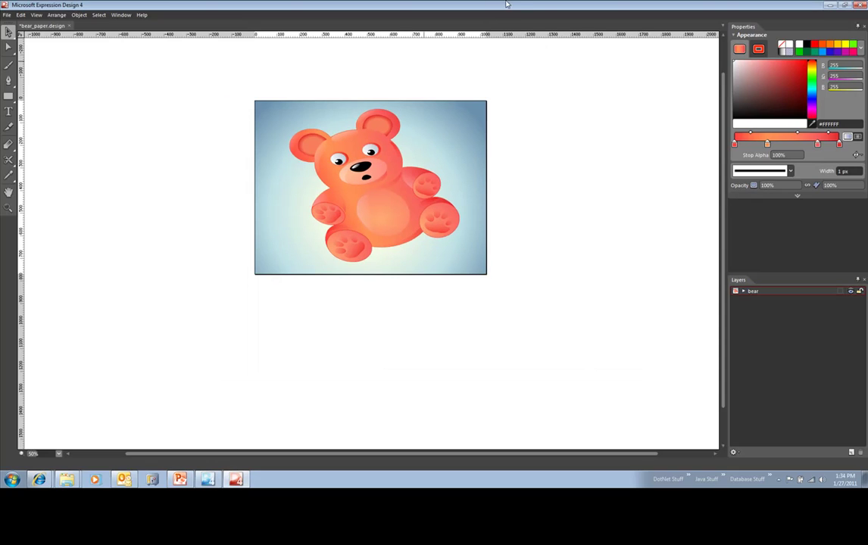
left_click(860, 5)
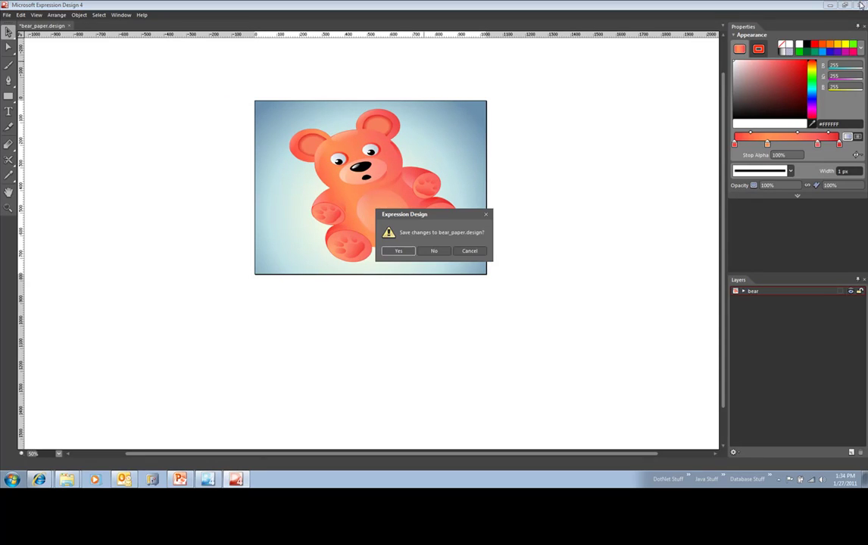
left_click(434, 251)
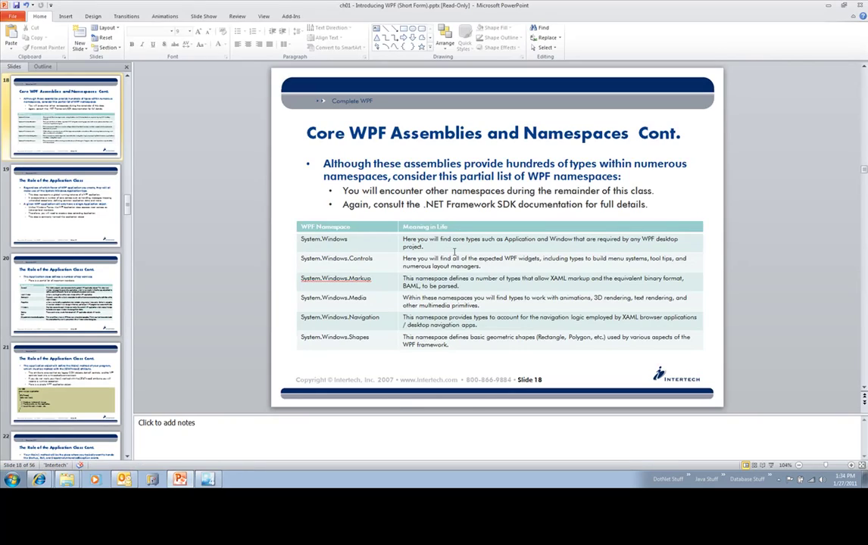
Show the desktop and drag the bear_paper.xaml icon higher up
key("super+d")
left_click_drag(18, 203, 164, 90)
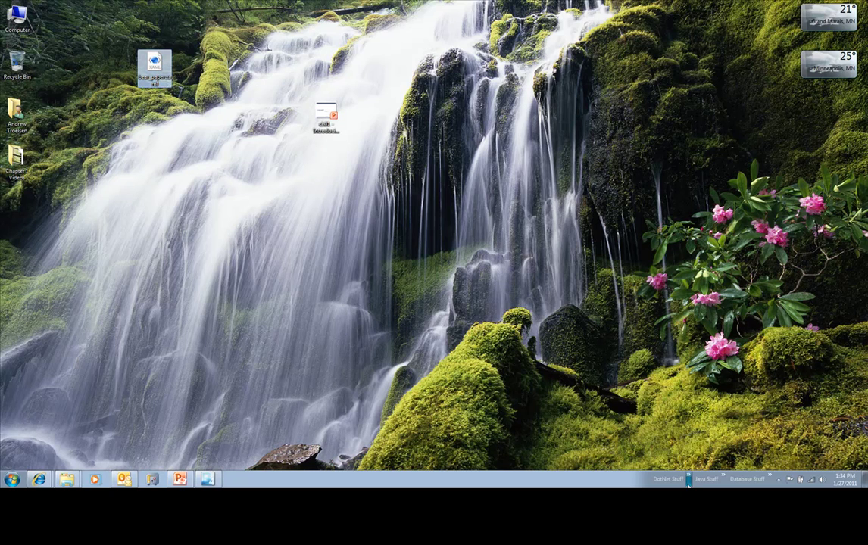
Switch to Expression Blend and close the open PCGaming project
left_click(193, 428)
left_click(208, 480)
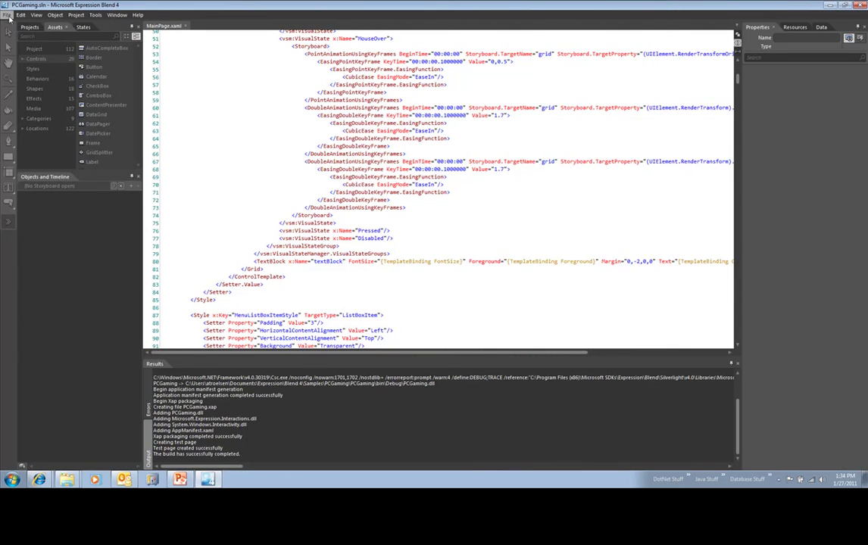
left_click(7, 14)
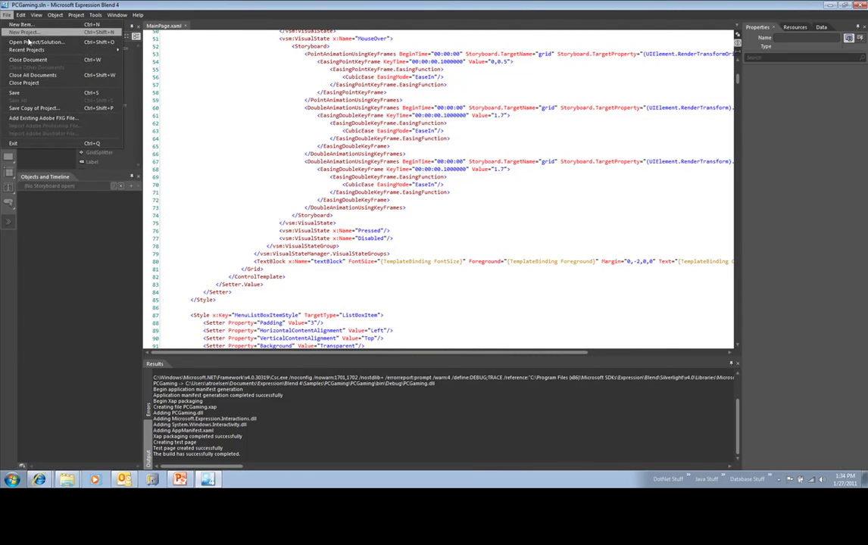
left_click(54, 83)
Create a new WPF Application project named BearDemo in the Desktop folder
left_click(8, 14)
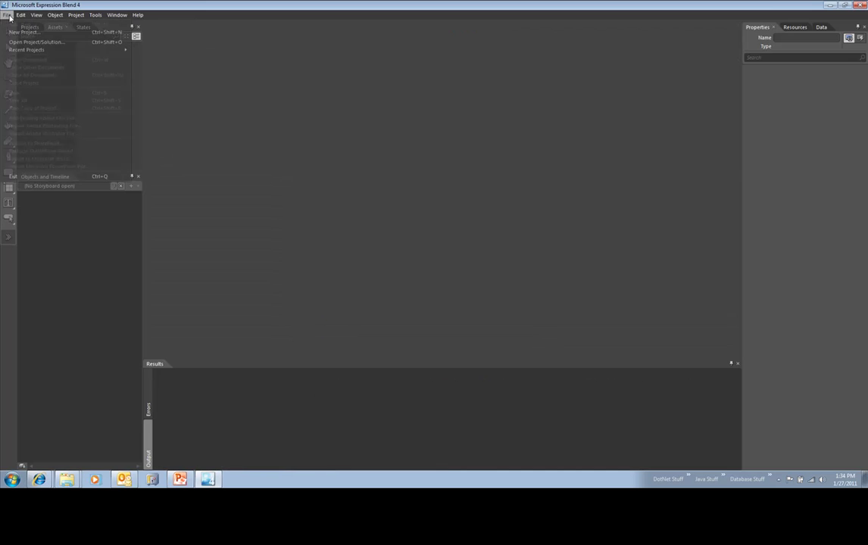
left_click(47, 32)
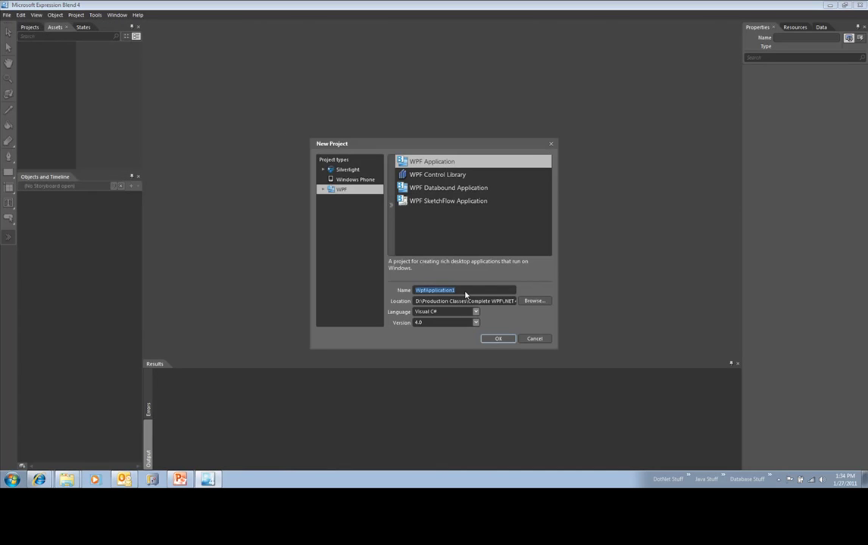
type("Be")
left_click(530, 301)
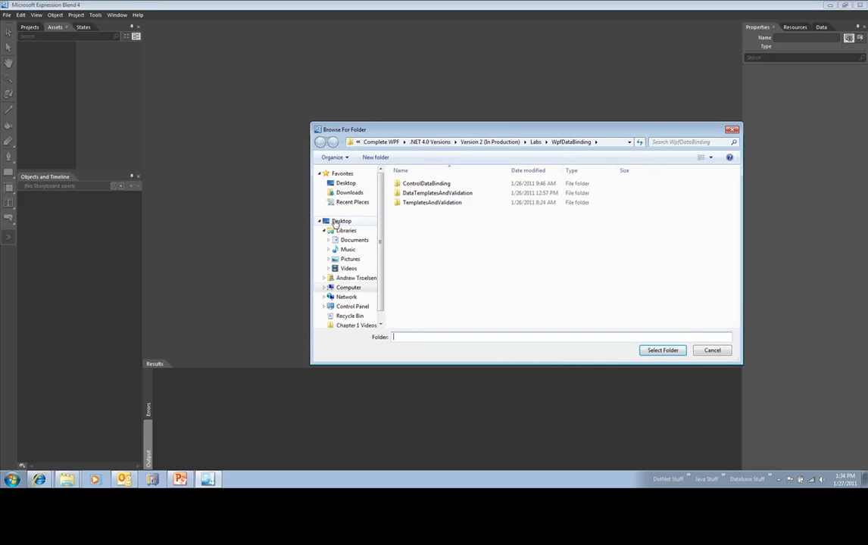
left_click(341, 220)
left_click(663, 350)
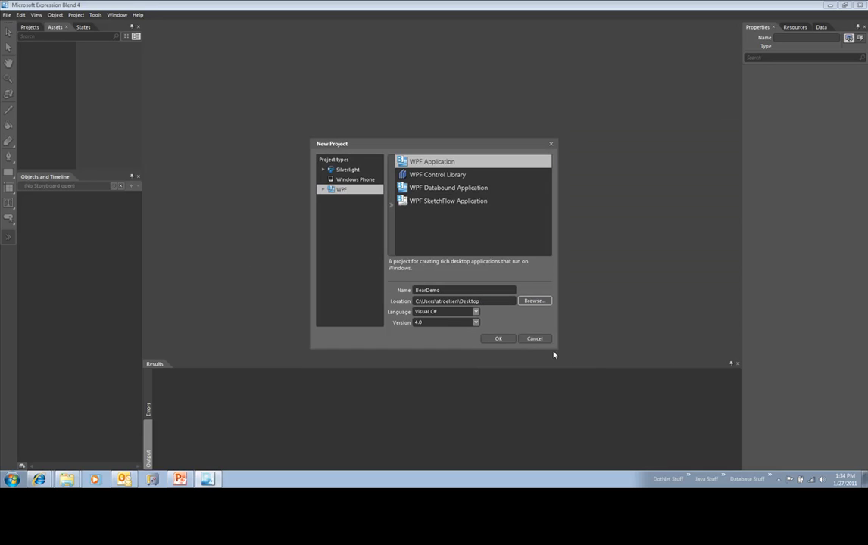
left_click(500, 339)
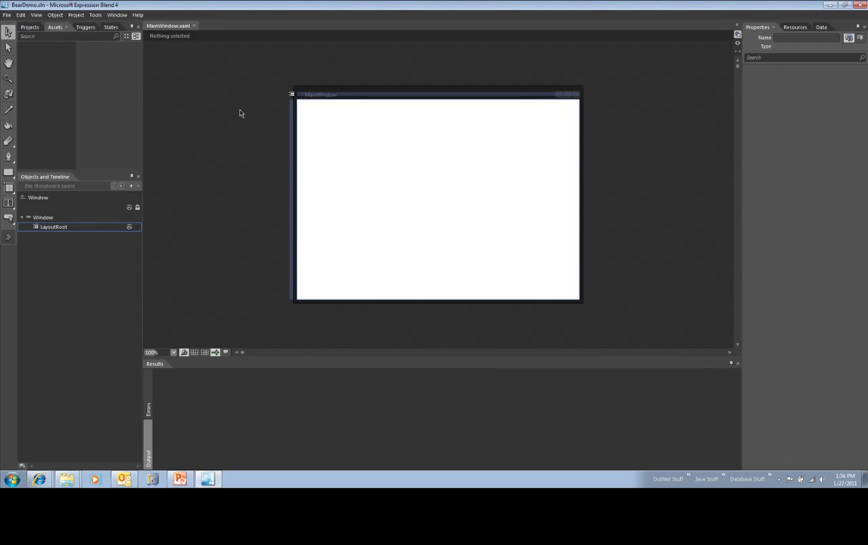
Add bear_paper.xaml from the Desktop to the BearDemo project and open it
left_click(29, 27)
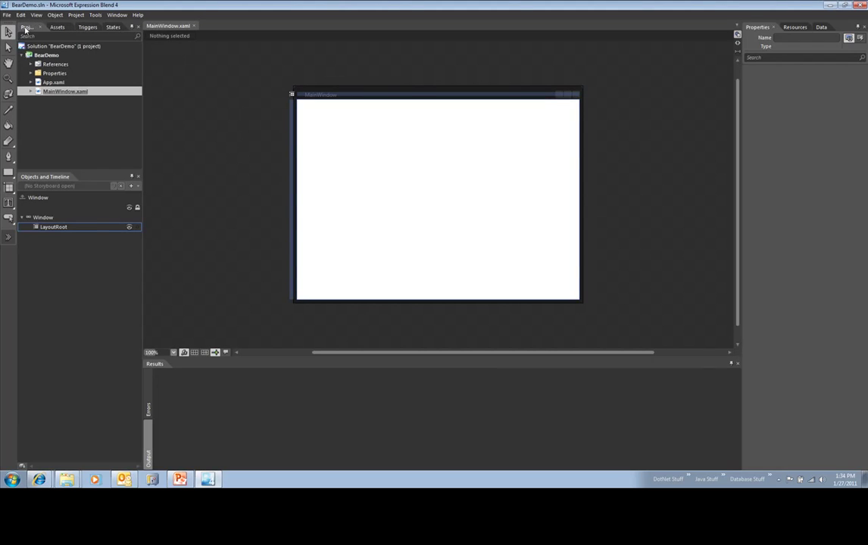
left_click(47, 56)
right_click(47, 56)
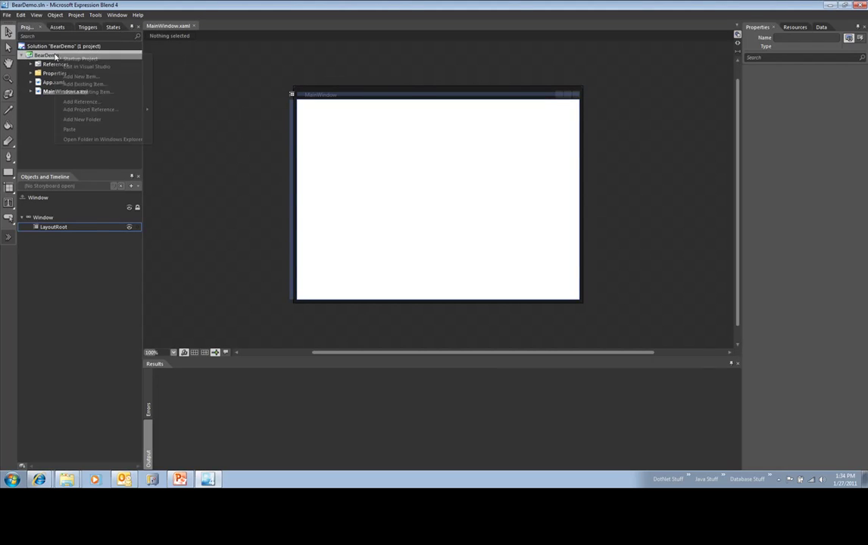
left_click(127, 86)
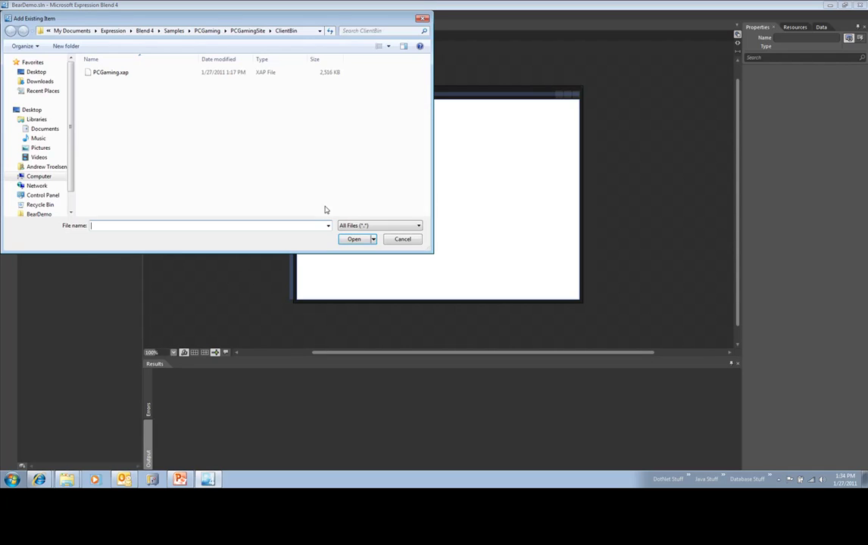
left_click(32, 110)
left_click(168, 123)
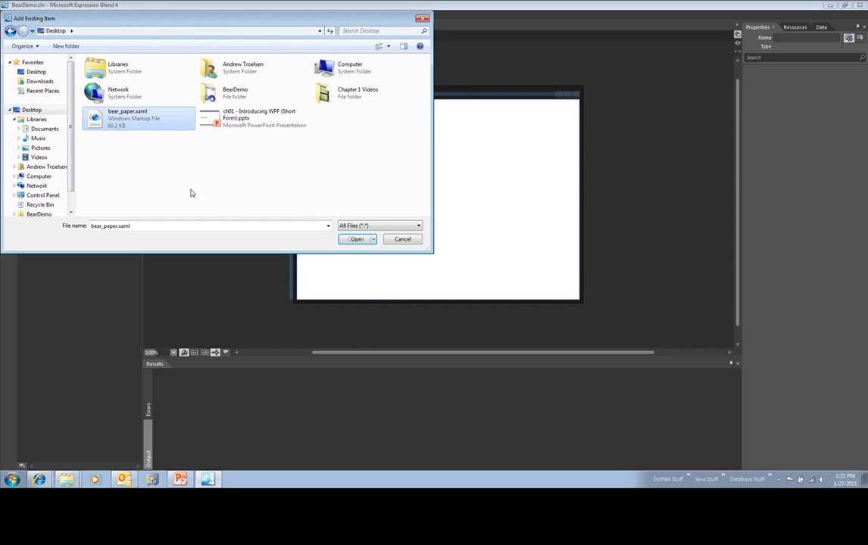
left_click(352, 239)
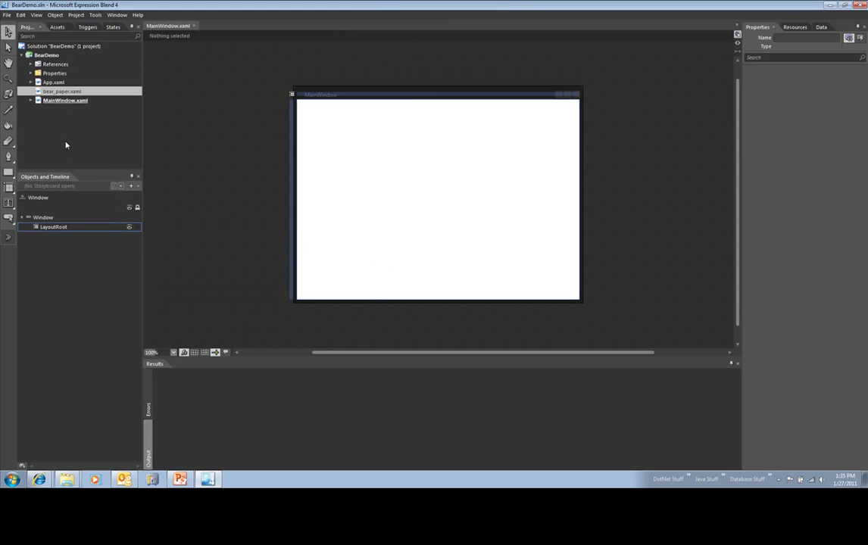
double_click(64, 92)
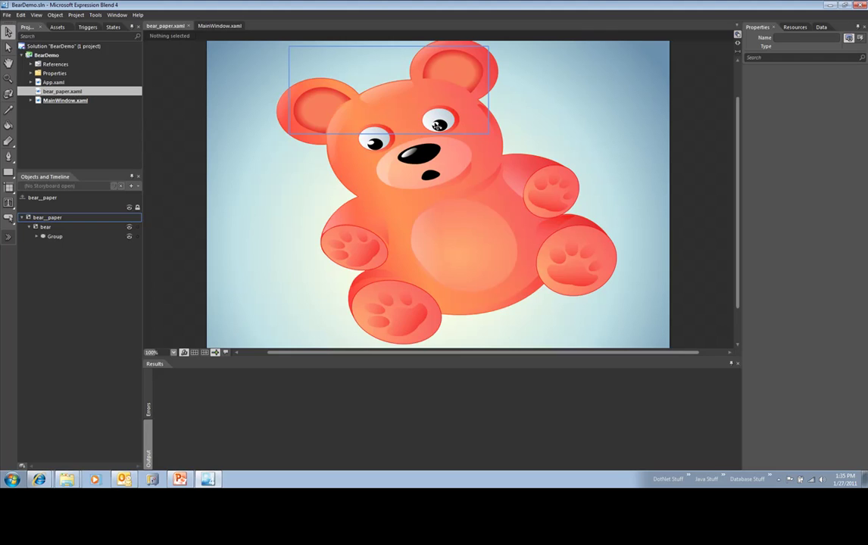
Select bear parts in turn: features group, ear shapes, muzzle, and the upper-right paw pad
left_click(440, 127)
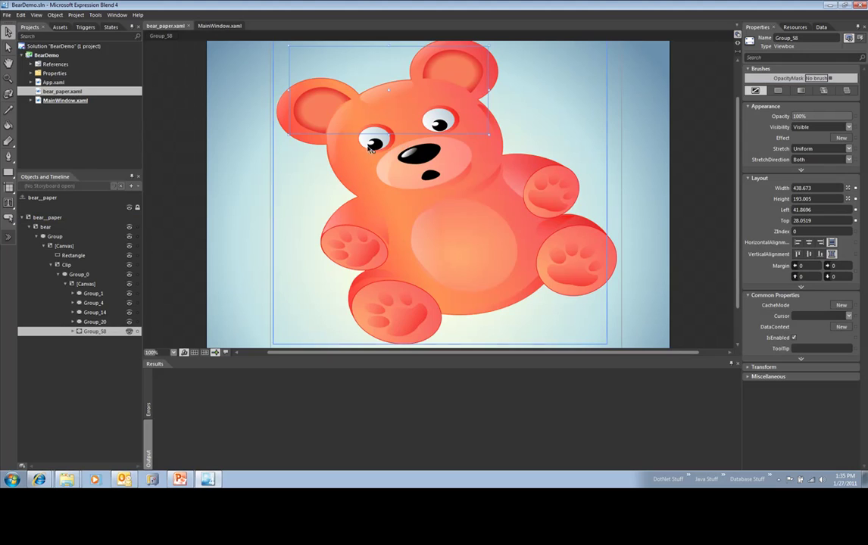
left_click(439, 189)
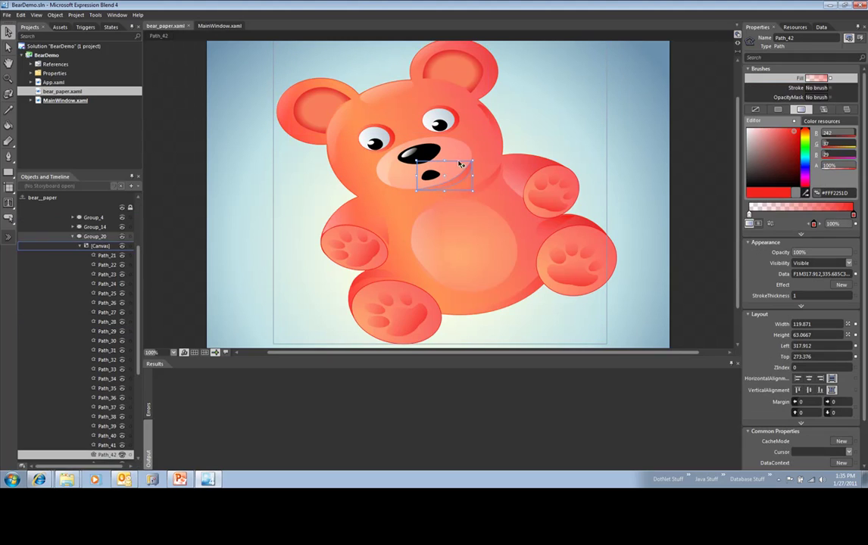
left_click(463, 83)
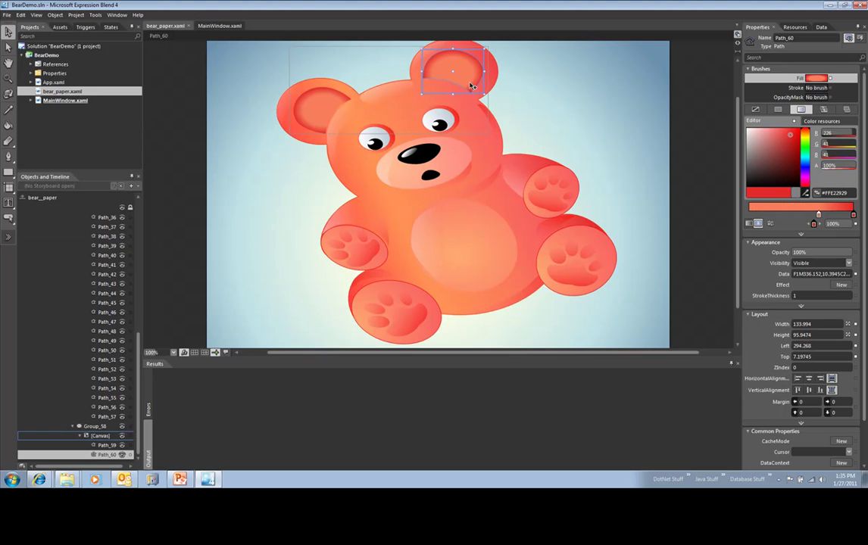
left_click(428, 162)
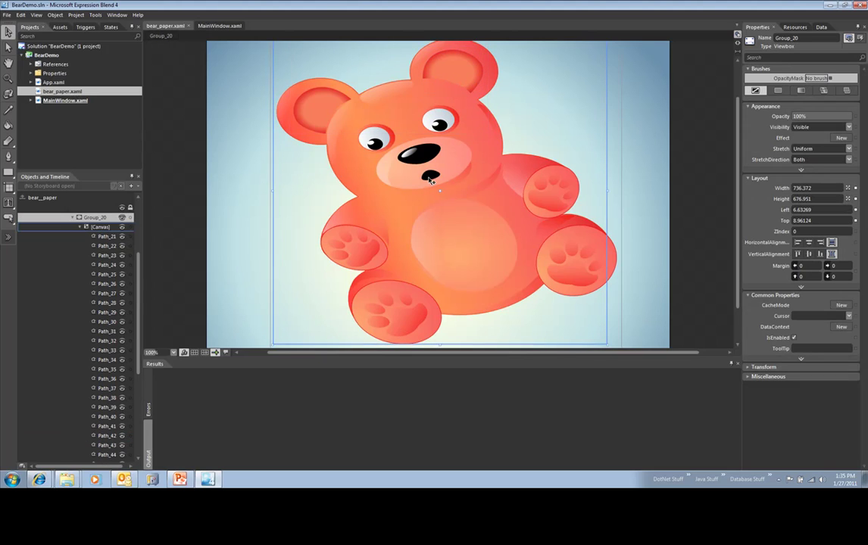
left_click(474, 190)
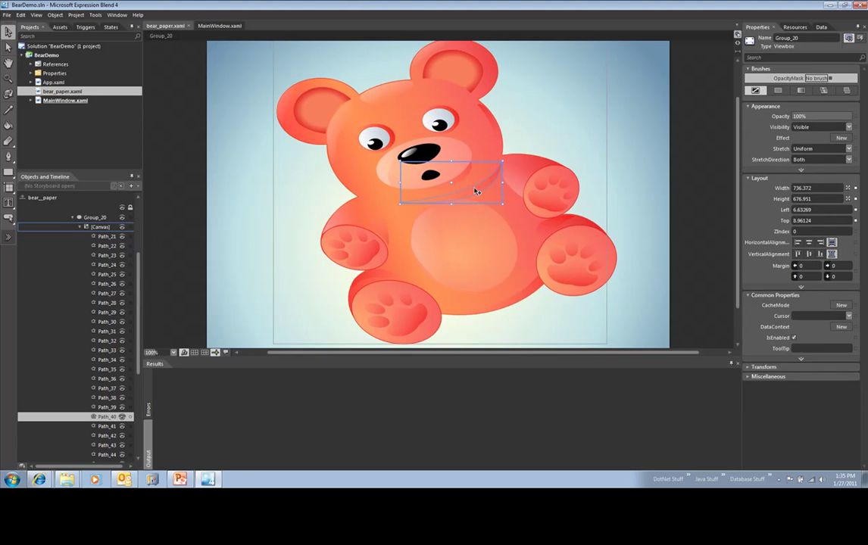
left_click(547, 196)
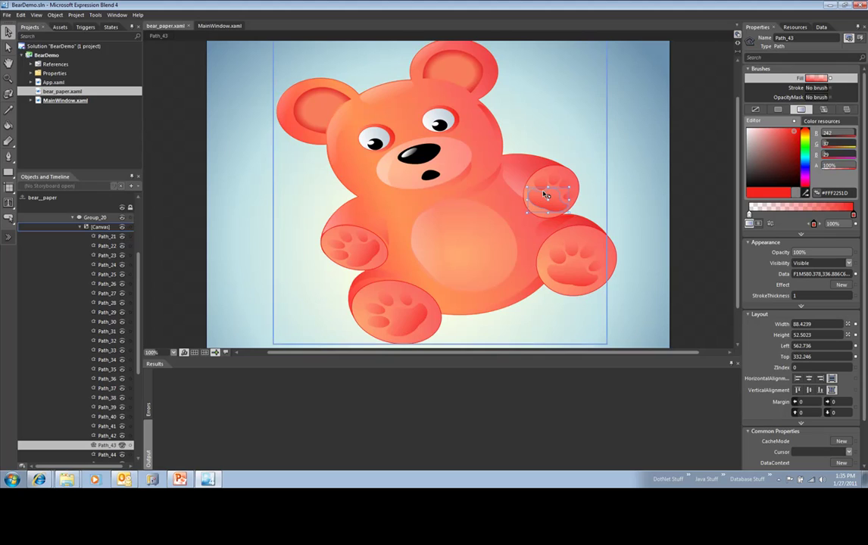
Move the paw pad down to Left 558.287, Top 340.99 and review the XAML markup
mouse_move(553, 195)
left_mouse_down()
mouse_move(519, 189)
mouse_move(485, 218)
mouse_move(283, 239)
mouse_move(288, 209)
mouse_move(308, 195)
mouse_move(520, 193)
mouse_move(550, 209)
mouse_move(557, 200)
mouse_move(553, 206)
left_mouse_up()
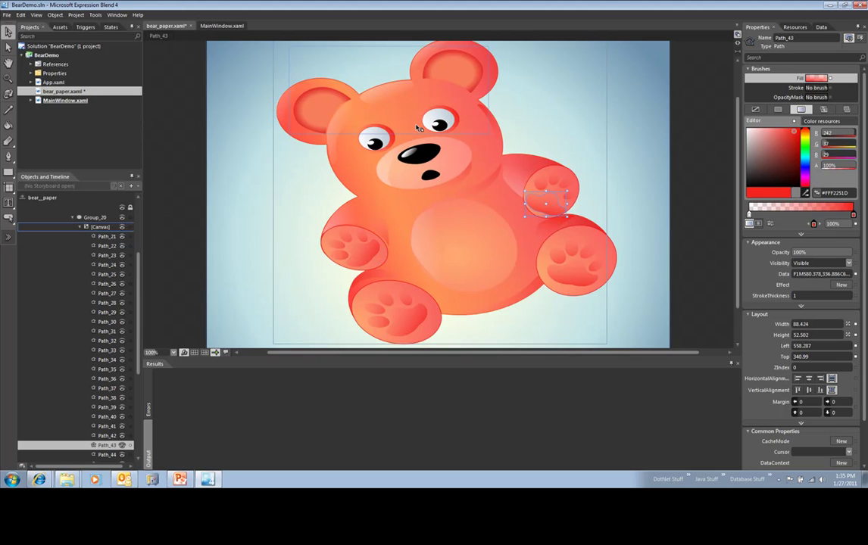
left_click(738, 45)
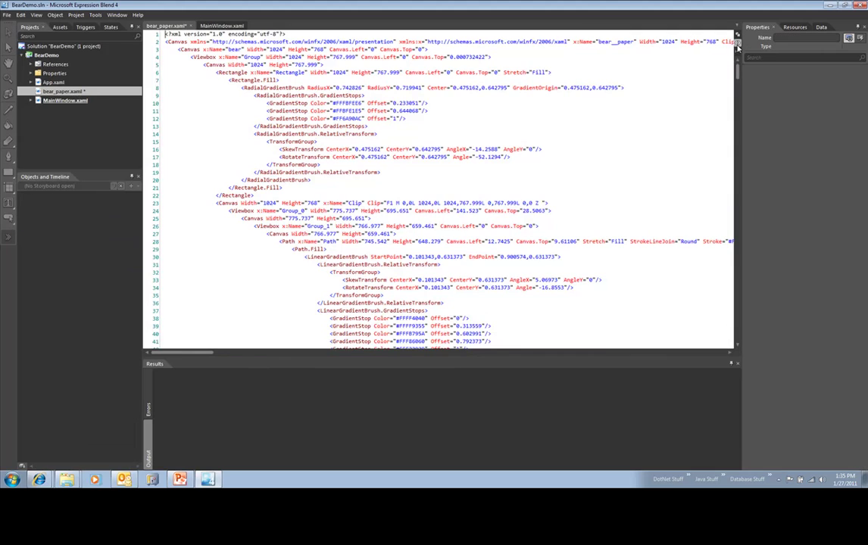
scroll(691, 111, "down", 7)
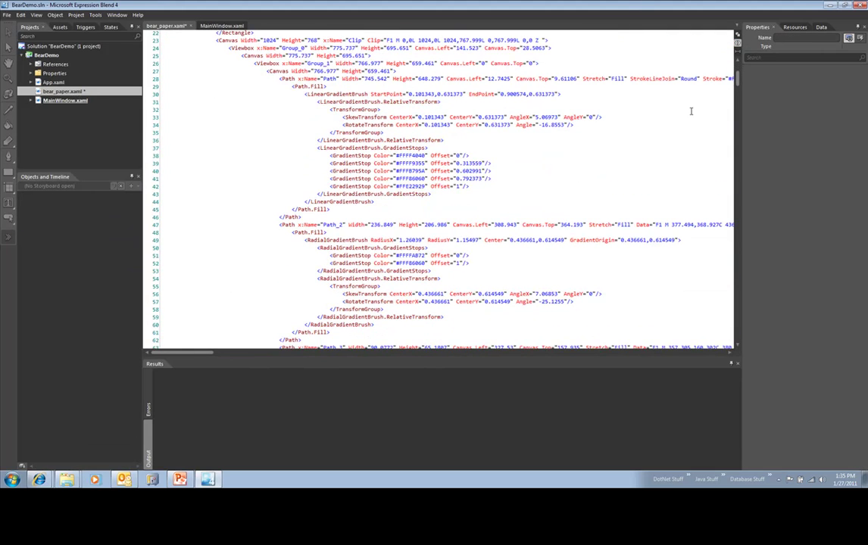
scroll(691, 111, "up", 7)
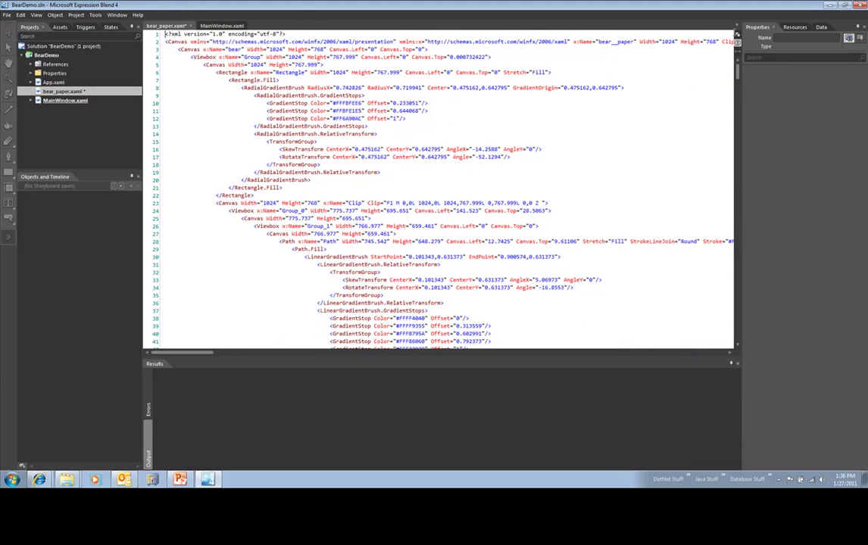
left_click(736, 35)
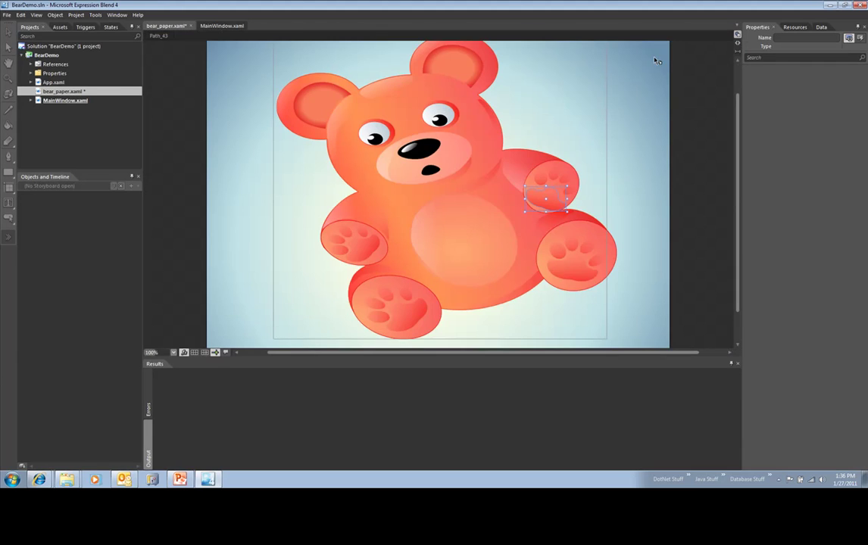
Select the left eye shine, zoom to 200%, select the face group, then minimise Blend
left_click(373, 139)
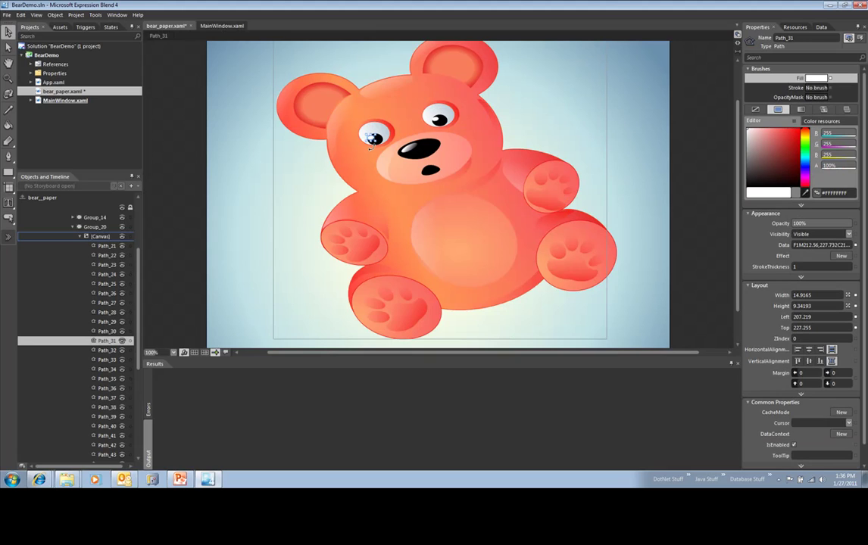
scroll(357, 204, "up", 3)
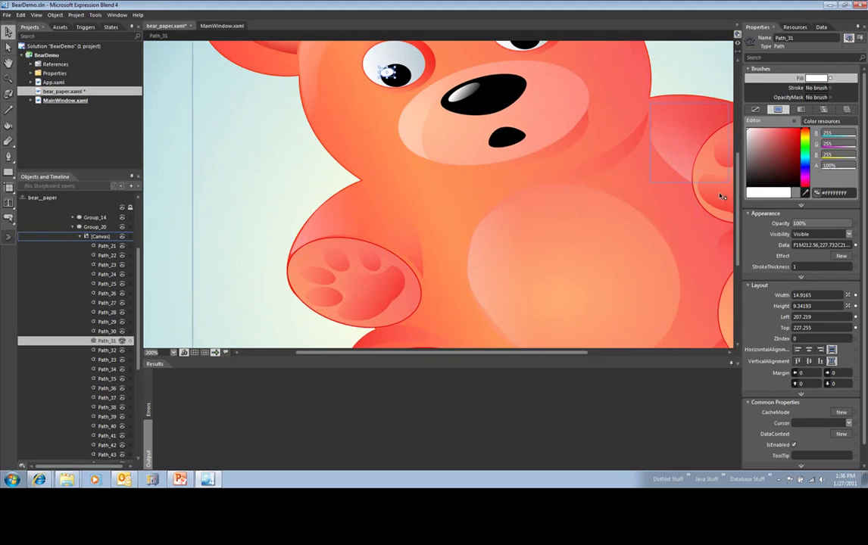
scroll(670, 153, "up", 4)
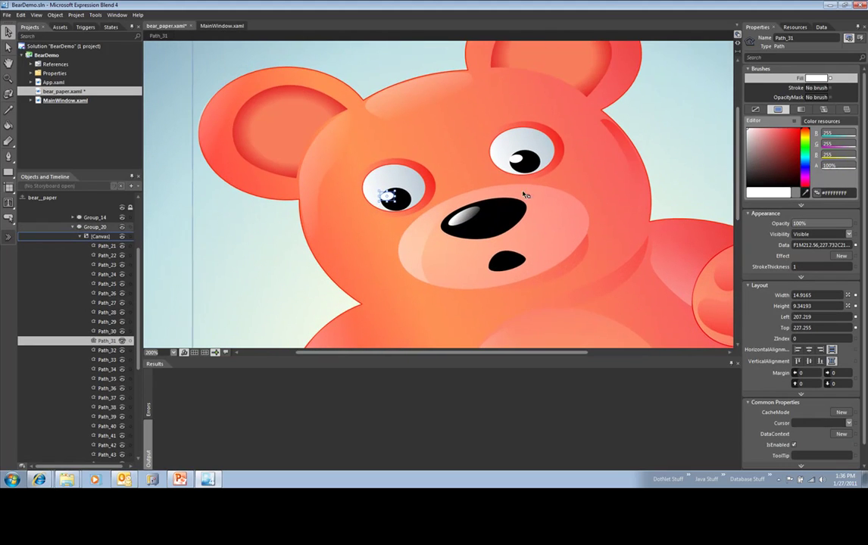
left_click(481, 215)
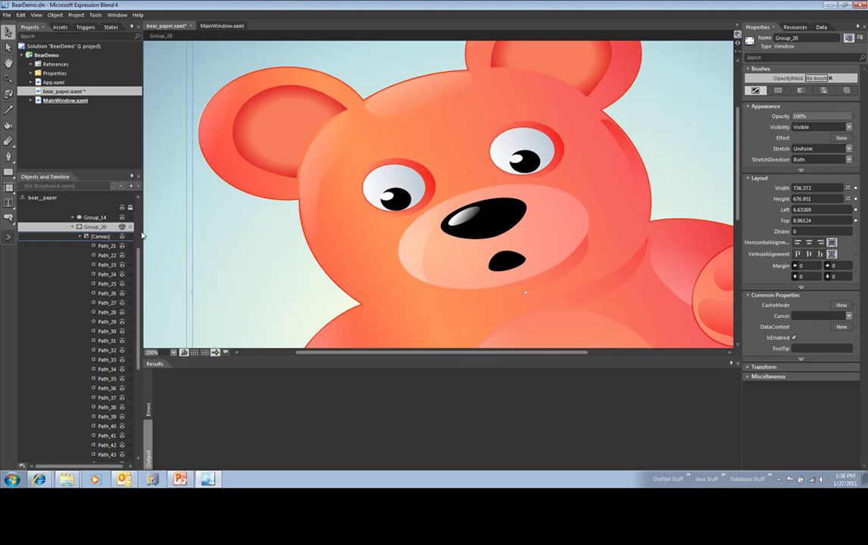
left_click(832, 5)
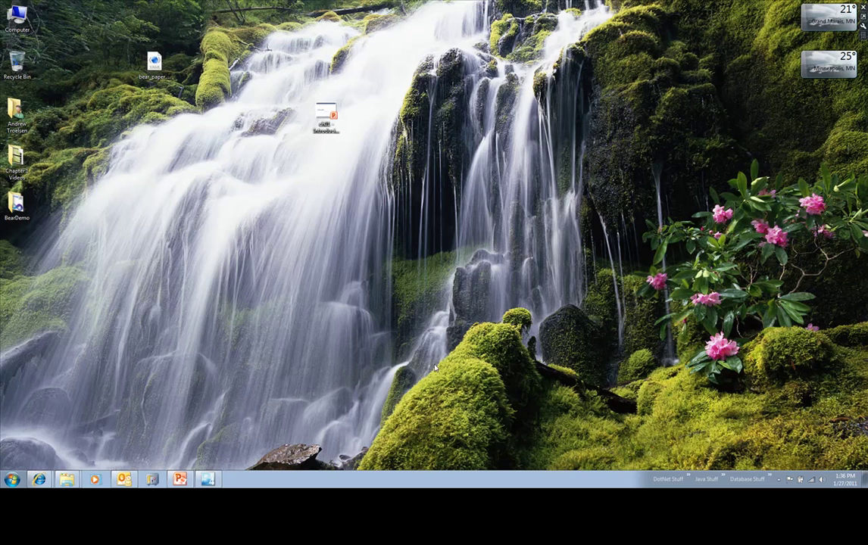
Bring PowerPoint forward and start the slide show from slide 18
left_click(180, 479)
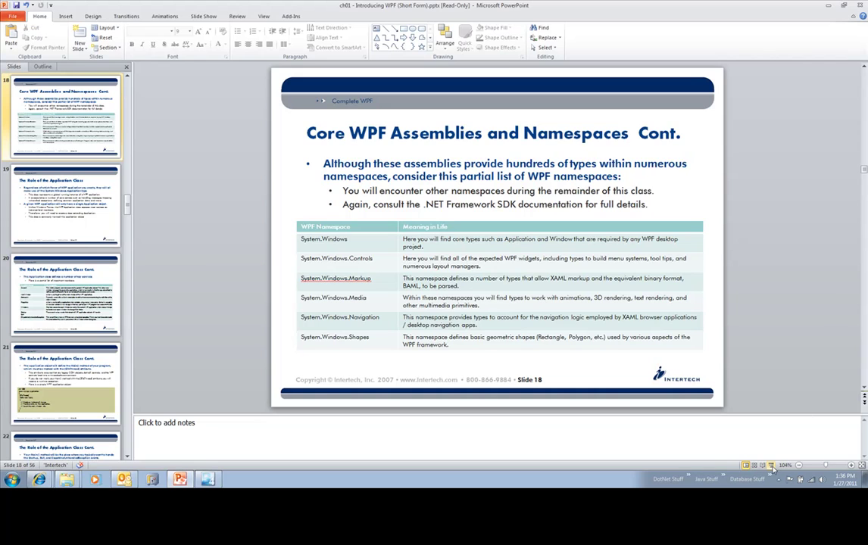
key("shift+F5")
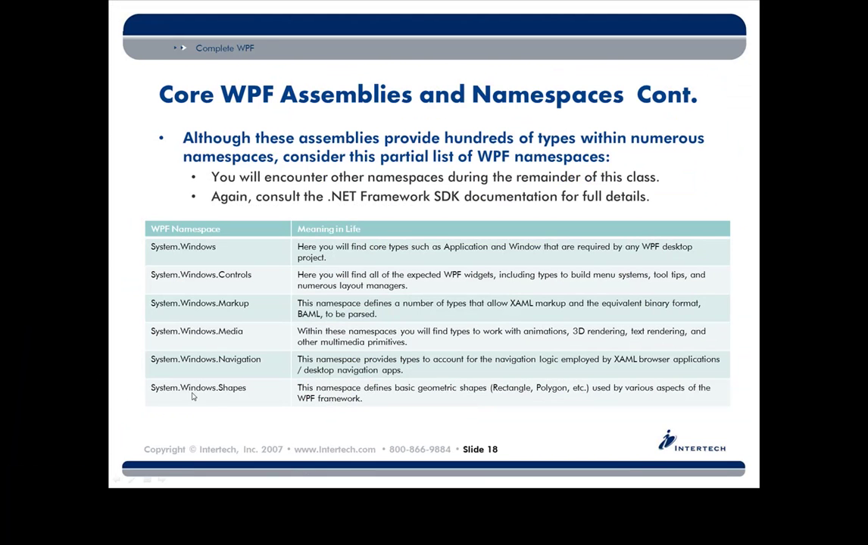